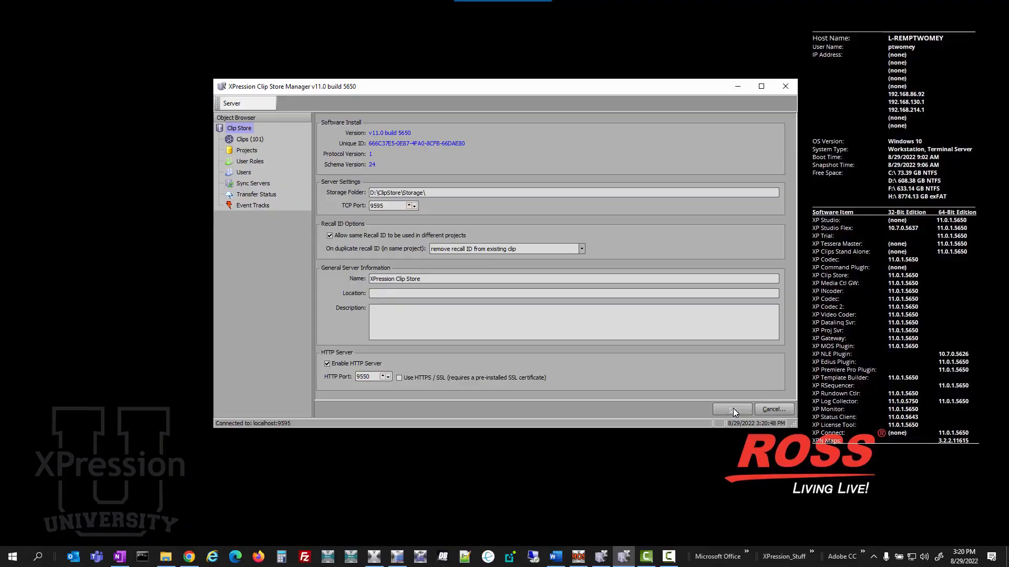
- Stop the XPression Clip Store service and start it again
{"action": "left_click", "coordinate": [13, 556]}
{"action": "scroll", "coordinate": [222, 370], "scroll_direction": "down", "scroll_amount": 5}
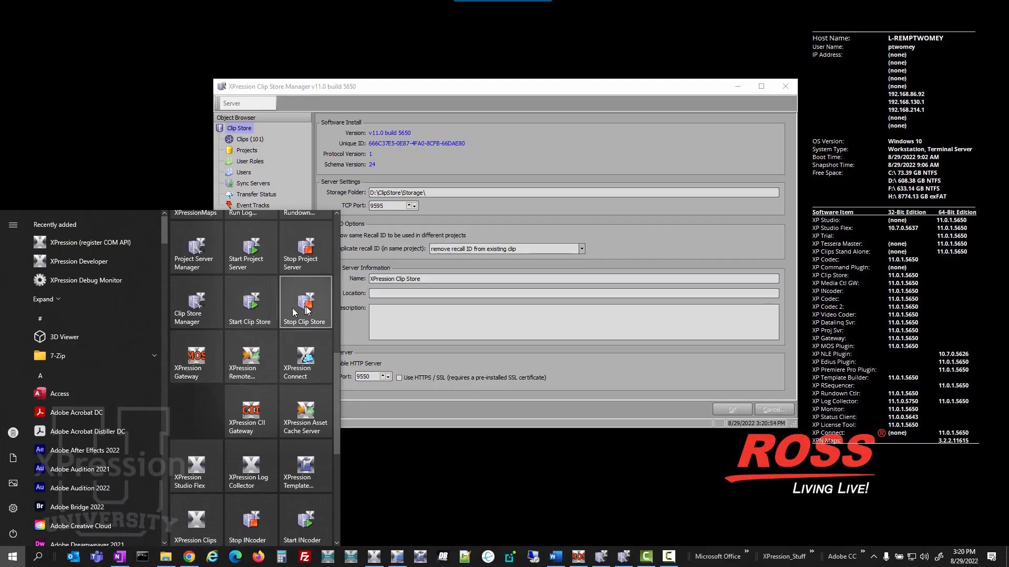
{"action": "left_click", "coordinate": [308, 310]}
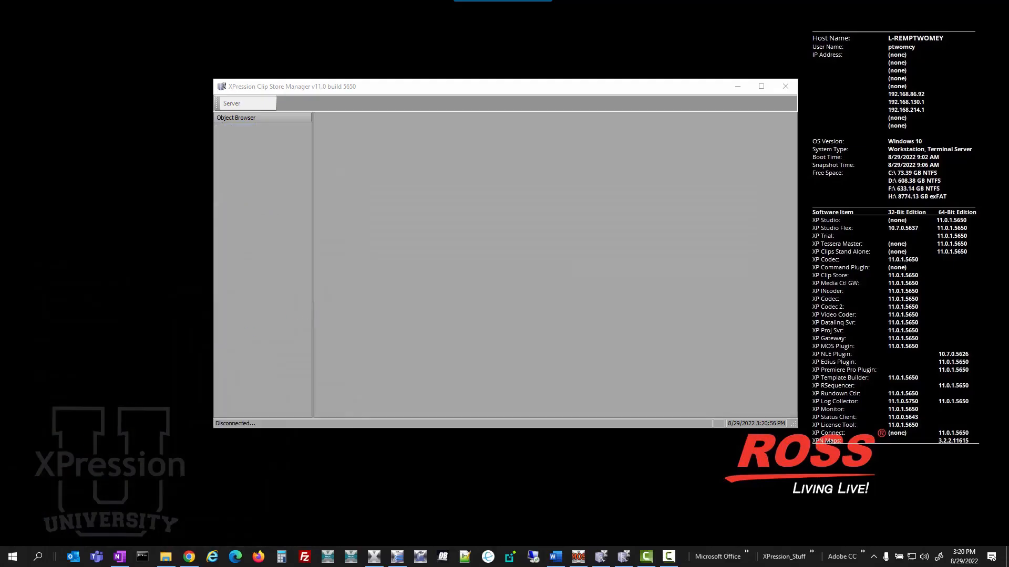
{"action": "left_click", "coordinate": [11, 557]}
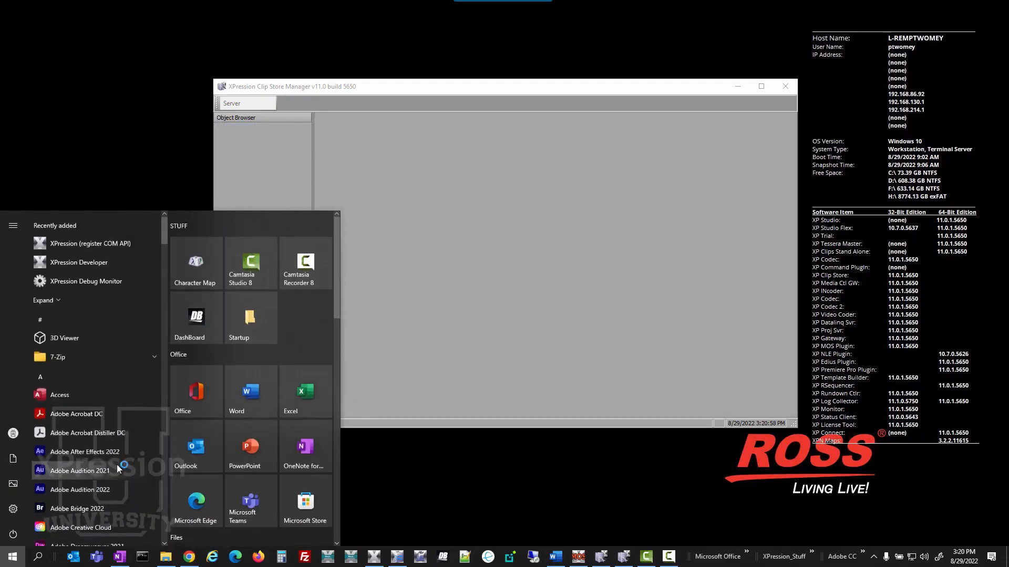
{"action": "scroll", "coordinate": [293, 396], "scroll_direction": "down", "scroll_amount": 2}
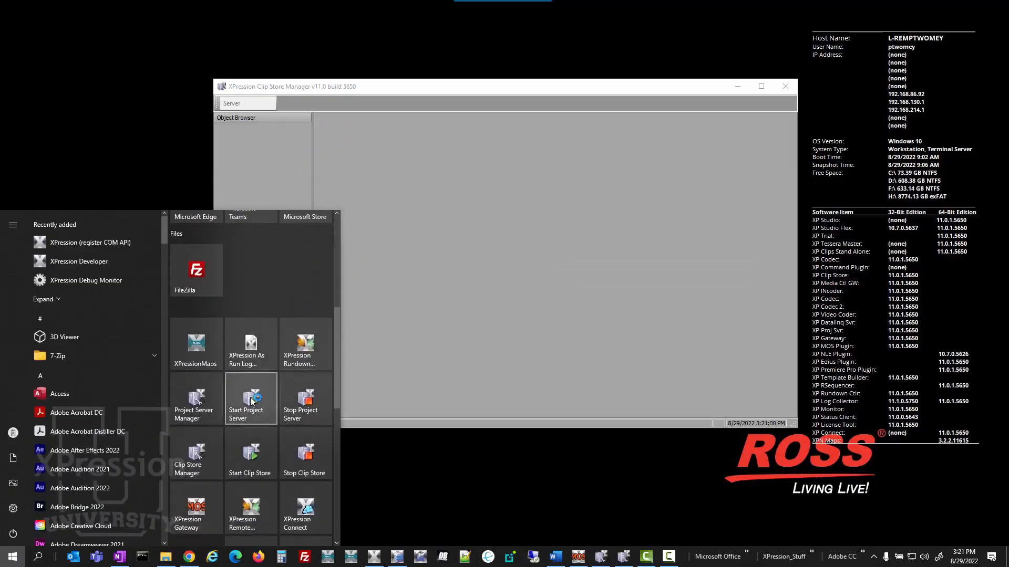
{"action": "left_click", "coordinate": [247, 446]}
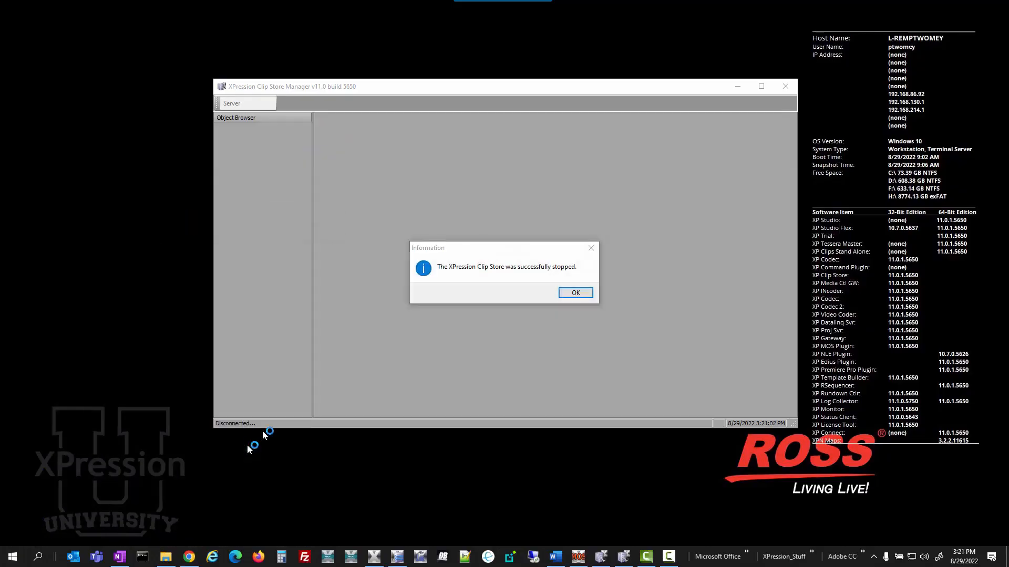
{"action": "left_click", "coordinate": [585, 292]}
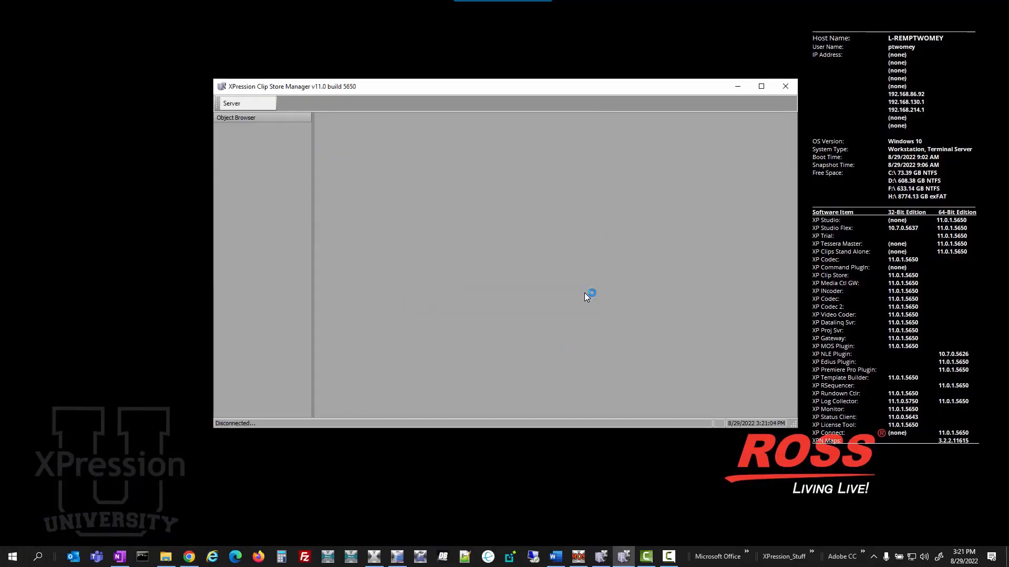
- Reconnect the Clip Store Manager to the Clip Store server
{"action": "left_click", "coordinate": [235, 105]}
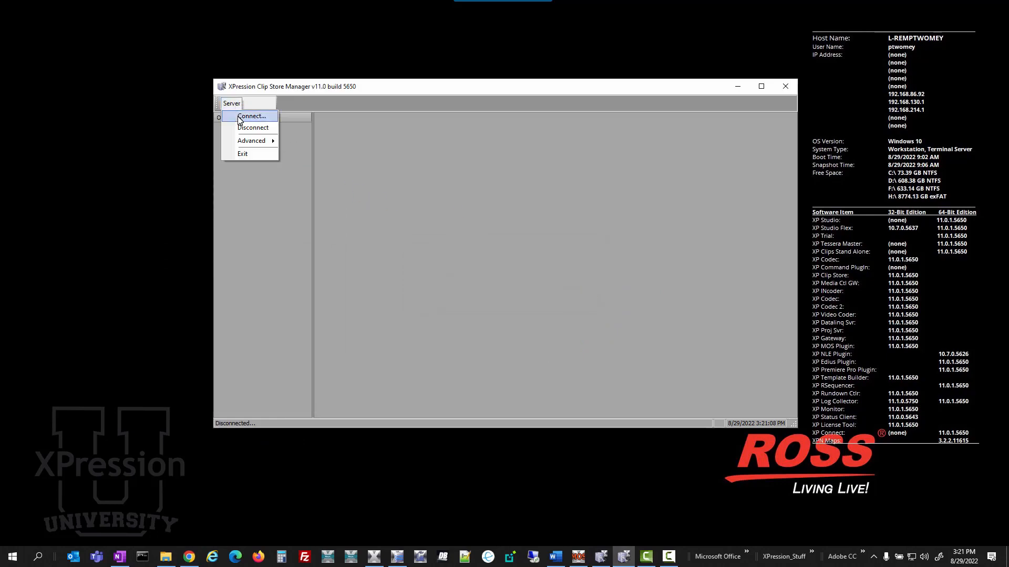
{"action": "left_click", "coordinate": [238, 117]}
{"action": "left_click", "coordinate": [566, 312]}
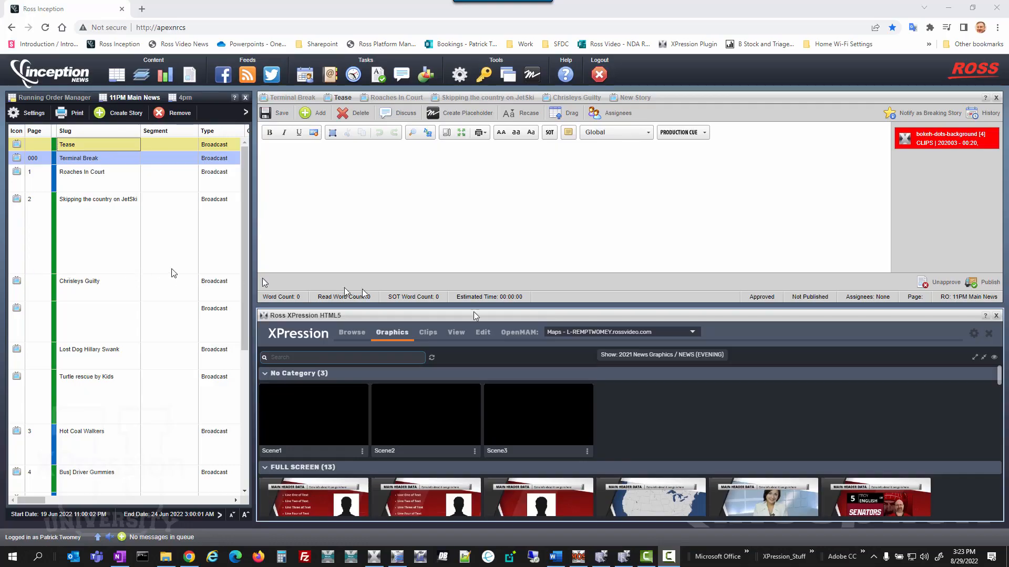
- Switch to Ross Inception, open the 911911 clip from the XPression clips and preview its playback in full screen
{"action": "left_click", "coordinate": [426, 335]}
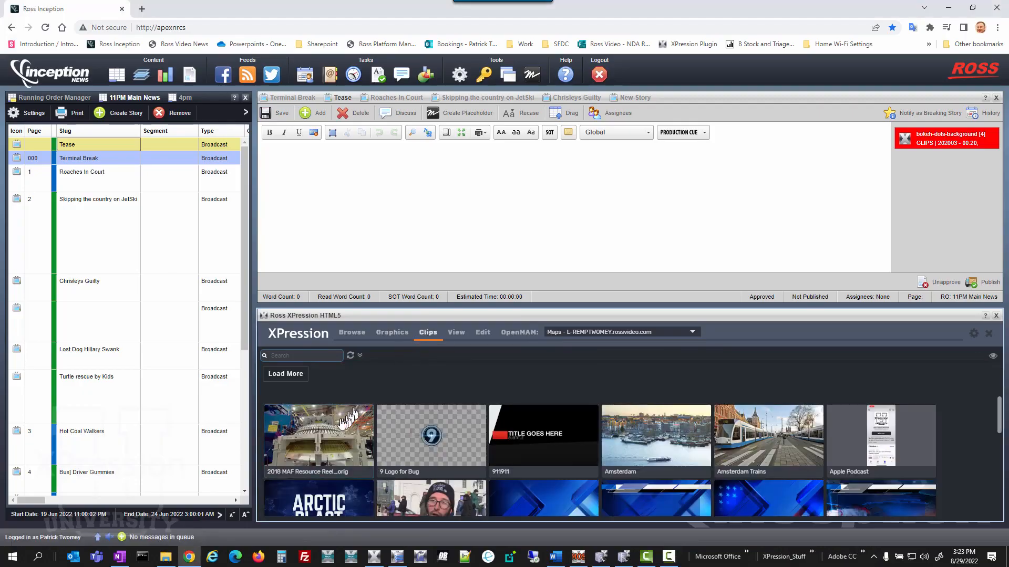
{"action": "left_click", "coordinate": [546, 436]}
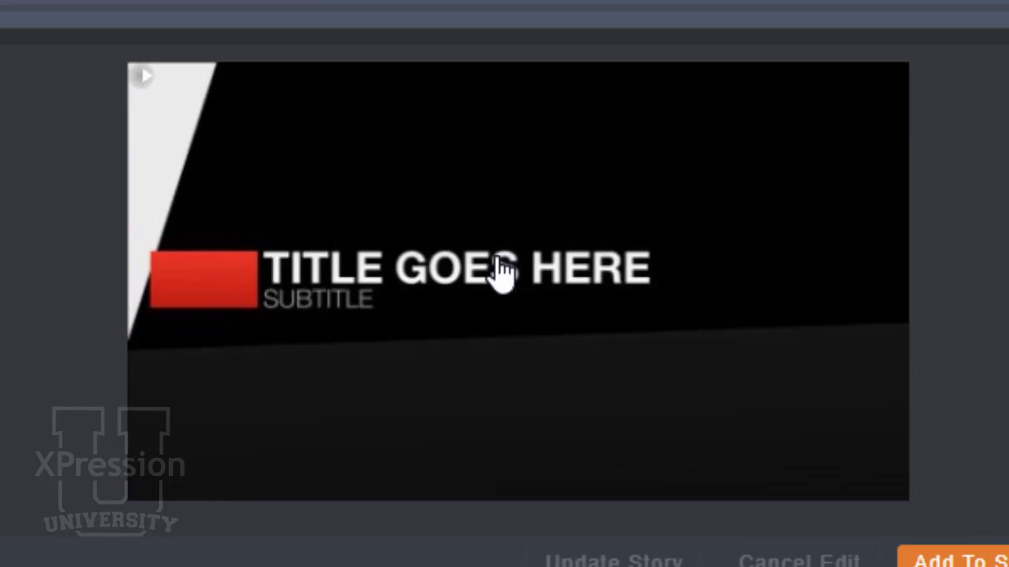
{"action": "left_click", "coordinate": [503, 273]}
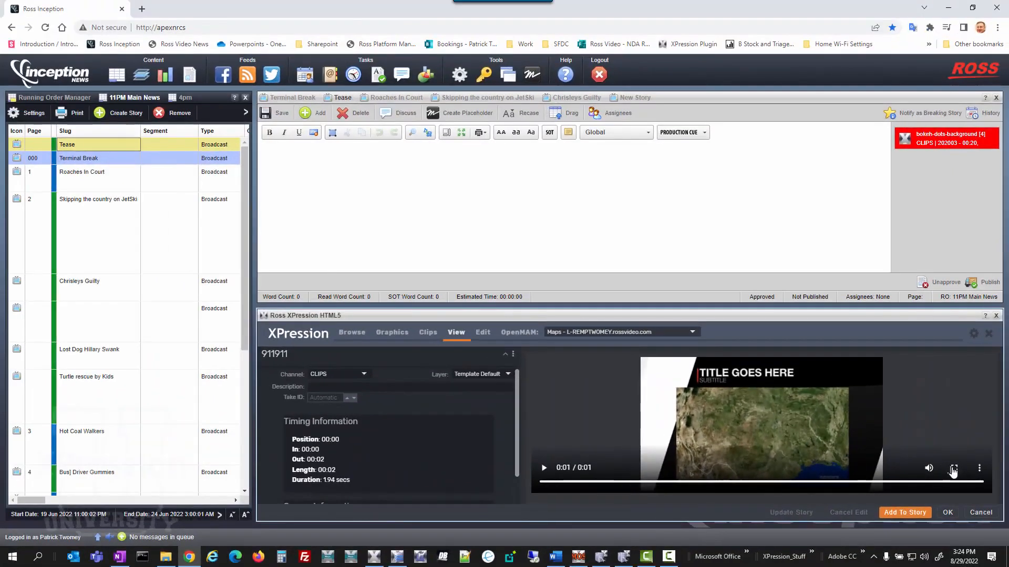
{"action": "left_click", "coordinate": [953, 469]}
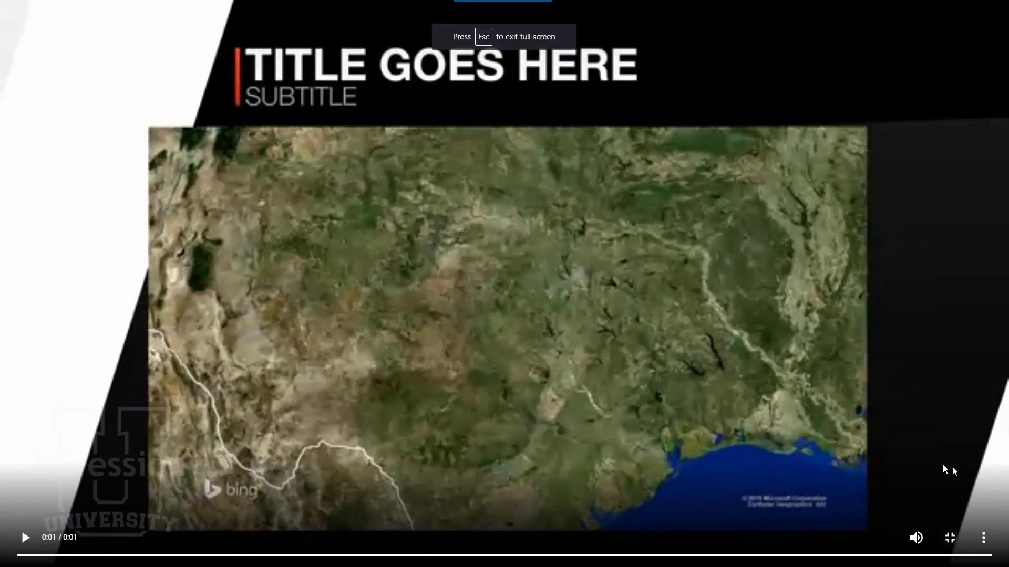
{"action": "left_click", "coordinate": [24, 538]}
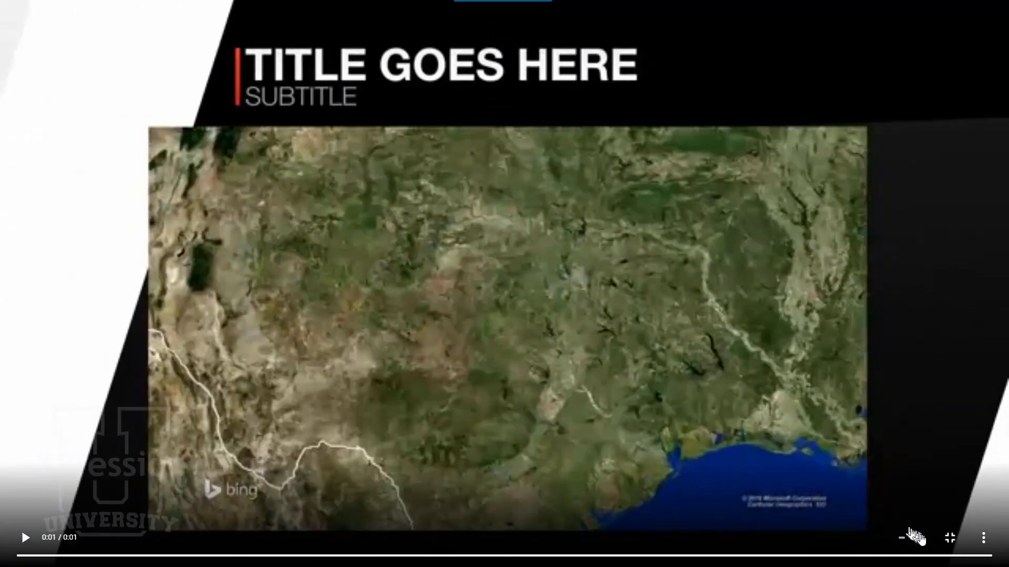
{"action": "left_click", "coordinate": [950, 539]}
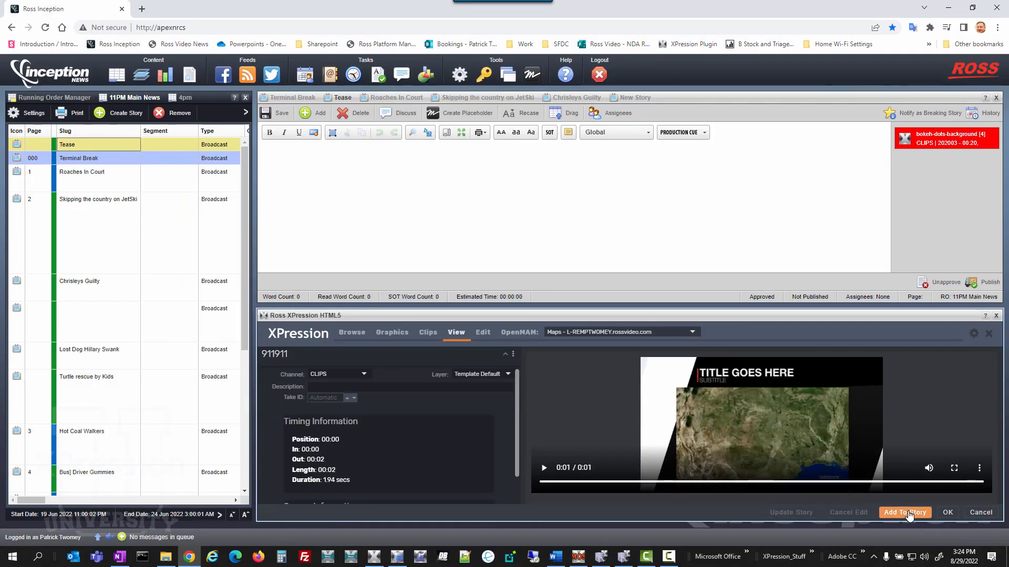
- Add the 911911 clip to the Tease story, and save and publish the story
{"action": "left_click", "coordinate": [907, 513]}
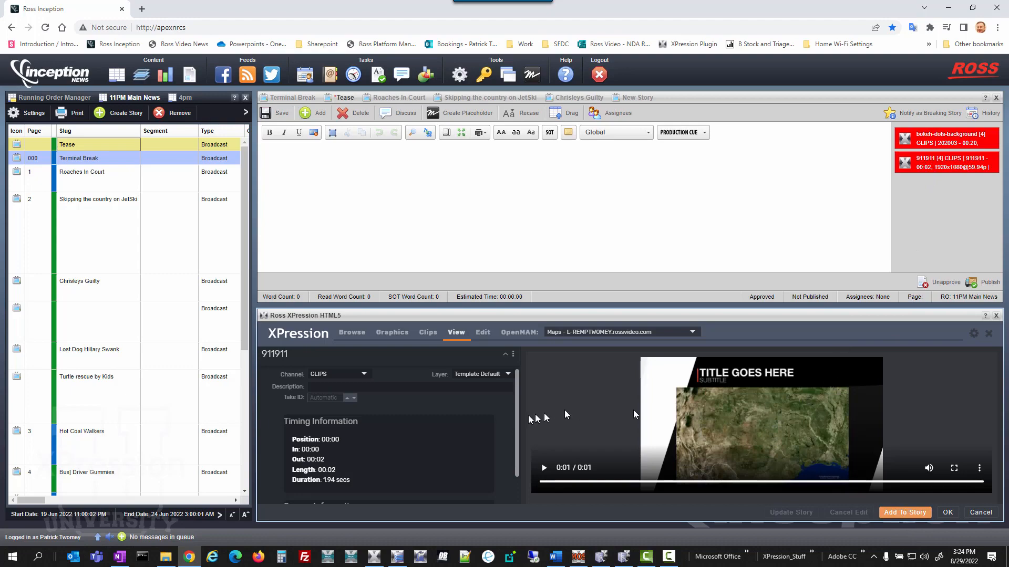
{"action": "left_click", "coordinate": [277, 113]}
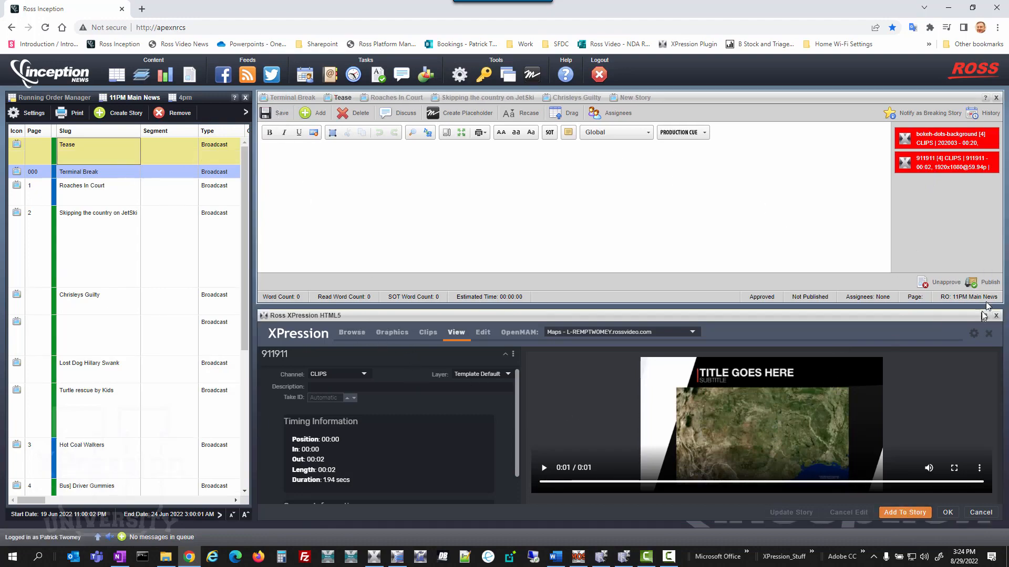
{"action": "left_click", "coordinate": [990, 285]}
- Browse the 11PM Main News rundown to the Tease story and open its 911911 clip
{"action": "left_click", "coordinate": [352, 333]}
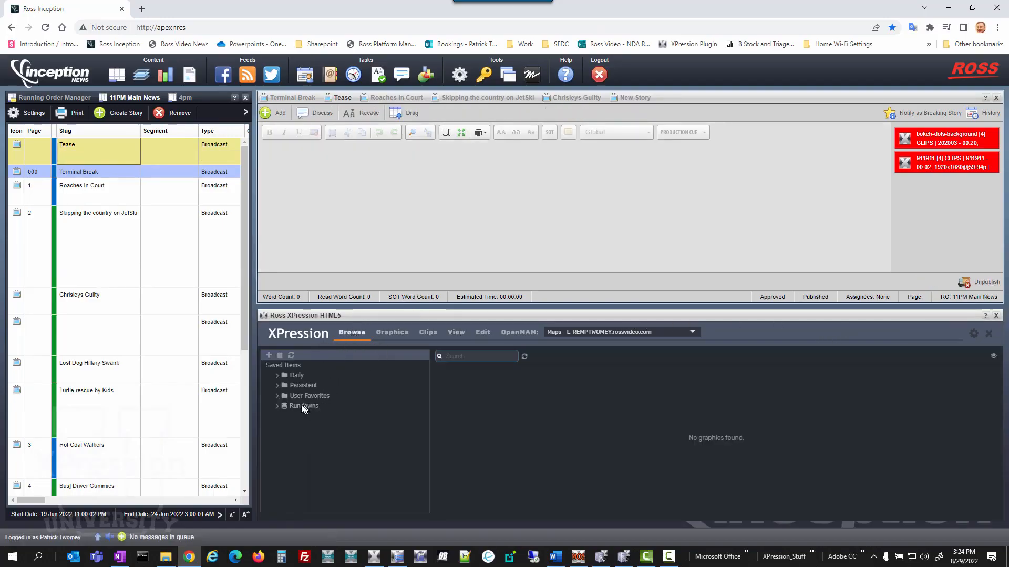
{"action": "left_click", "coordinate": [278, 408]}
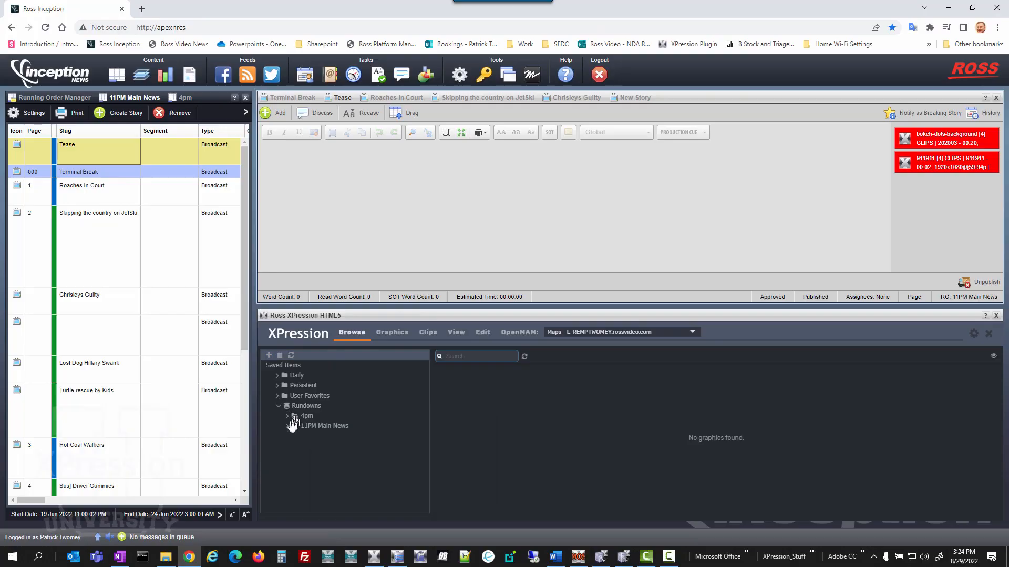
{"action": "left_click", "coordinate": [288, 426]}
{"action": "left_click", "coordinate": [299, 435]}
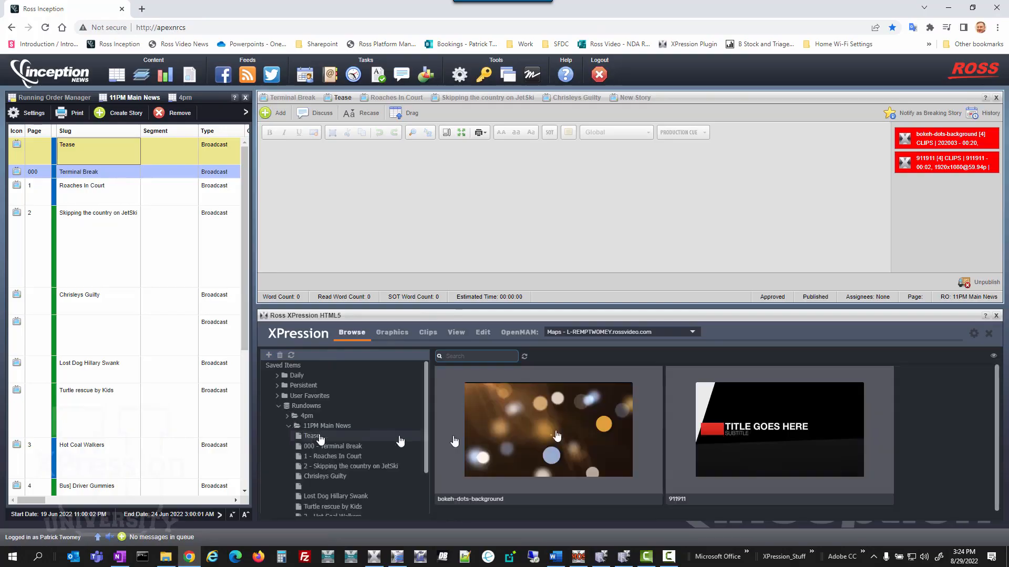
{"action": "double_click", "coordinate": [738, 431]}
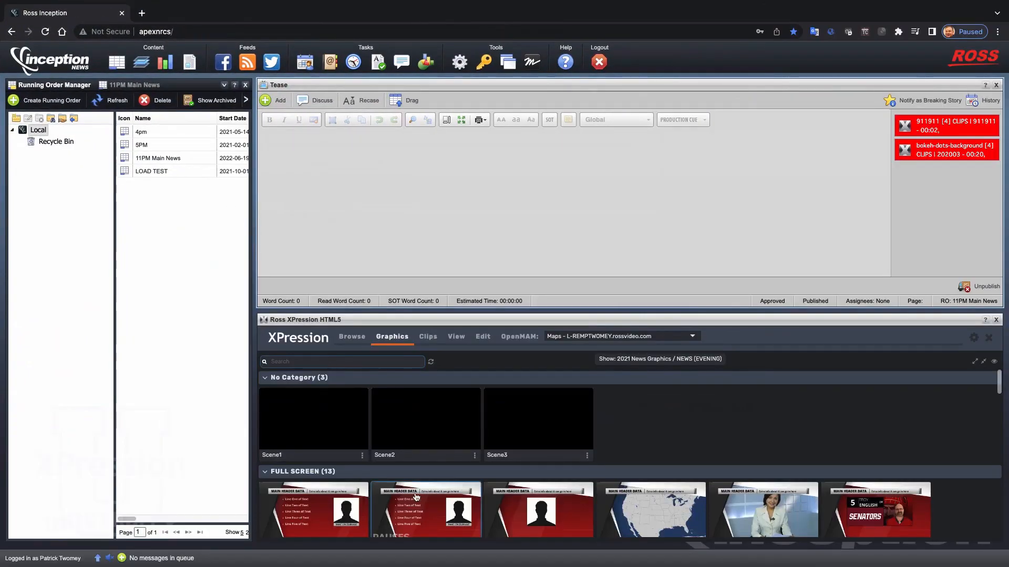
- Open the 911911 clip from the XPression clips and play its preview in full screen before returning to the normal view
{"action": "left_click", "coordinate": [425, 341]}
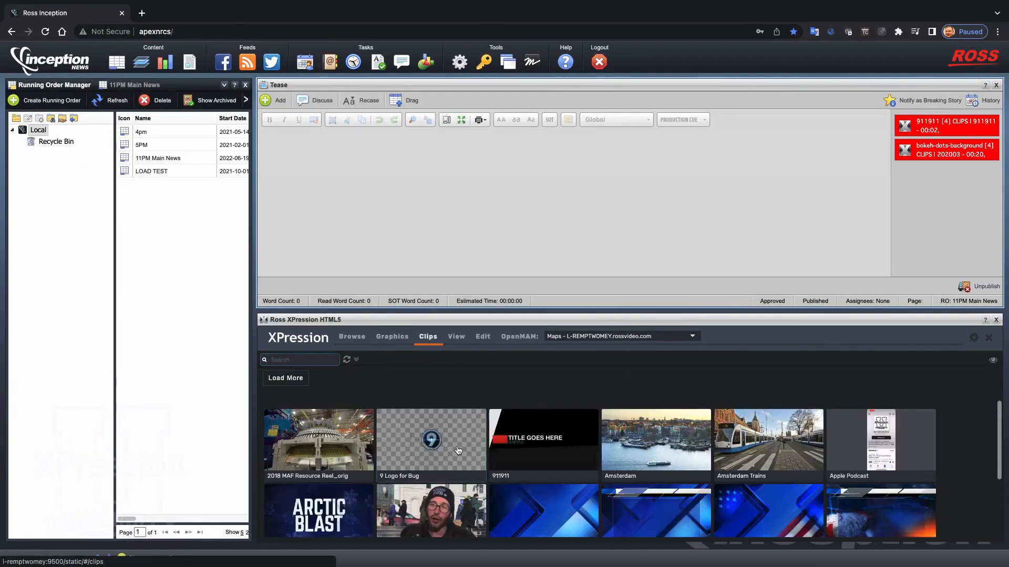
{"action": "left_click", "coordinate": [533, 427]}
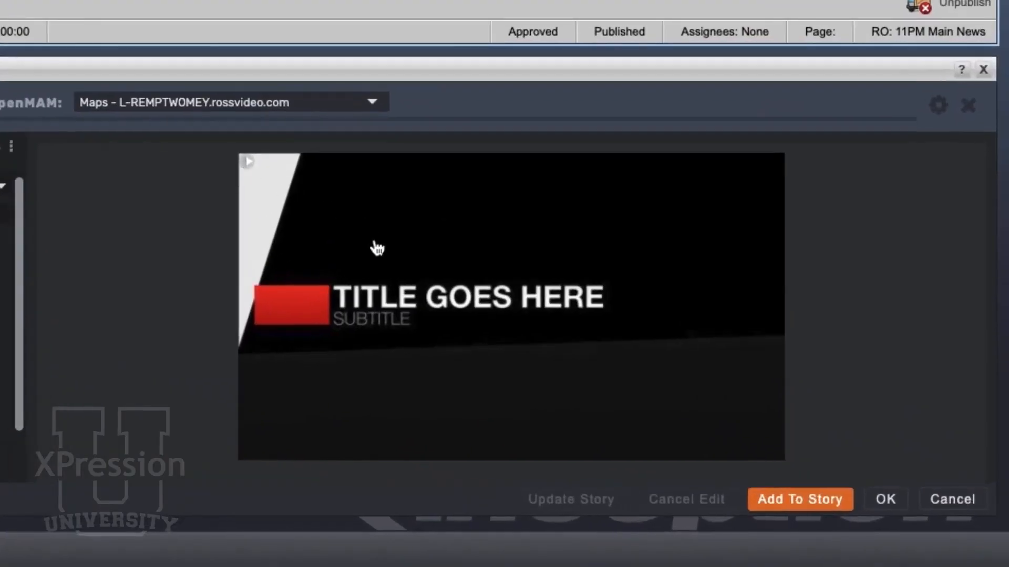
{"action": "left_click", "coordinate": [378, 248]}
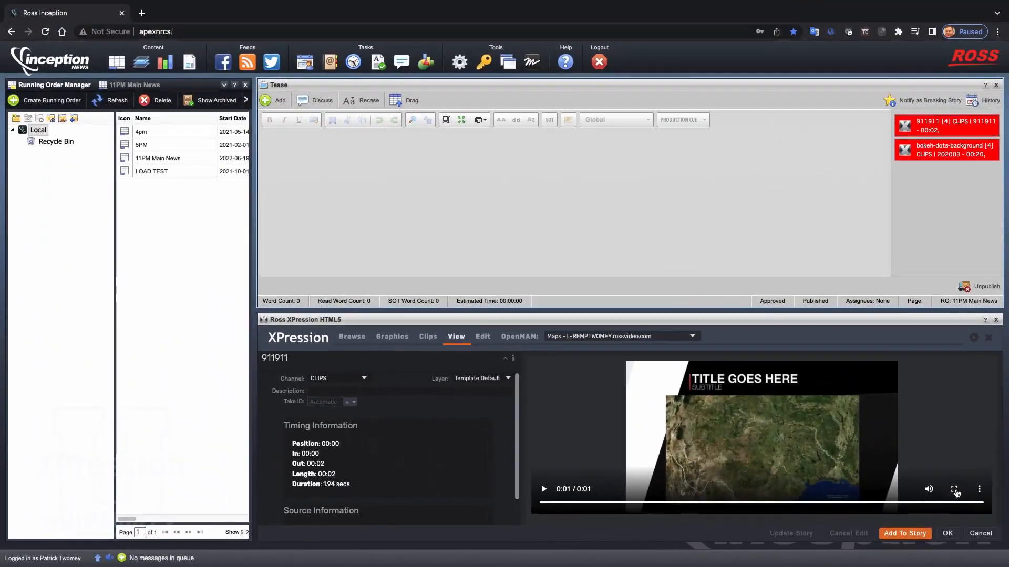
{"action": "left_click", "coordinate": [955, 490]}
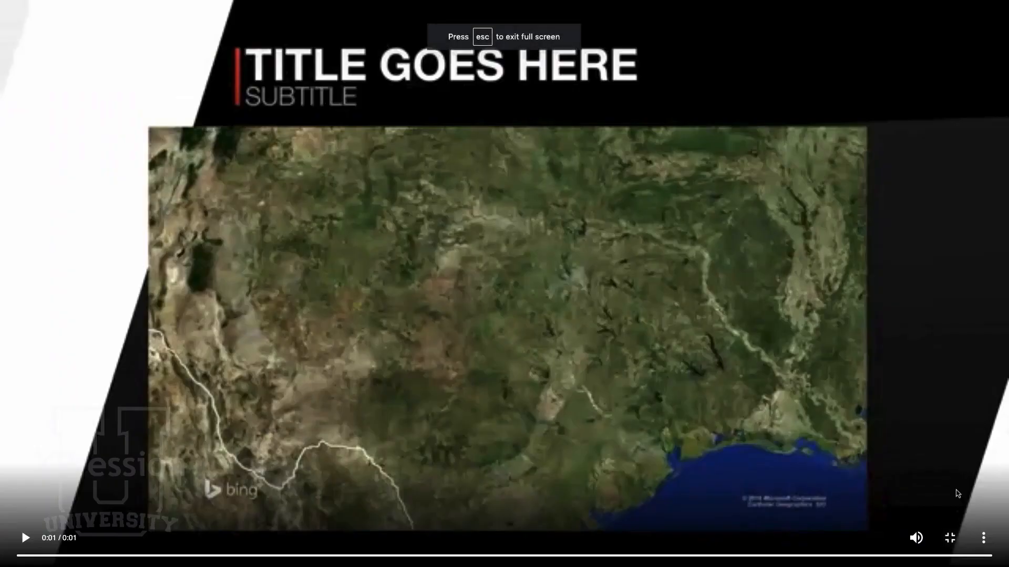
{"action": "left_click", "coordinate": [26, 538]}
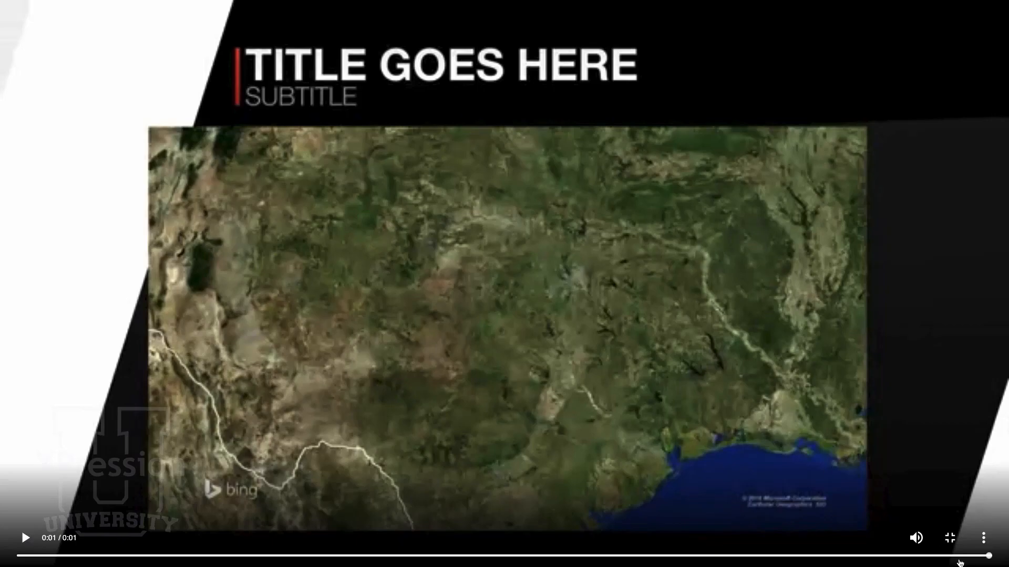
{"action": "left_click", "coordinate": [950, 539]}
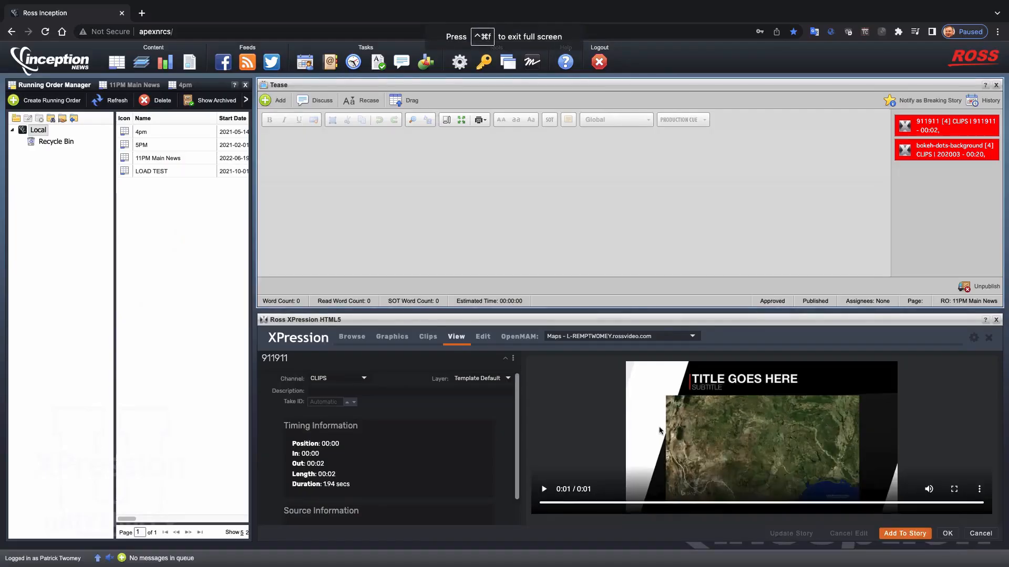
- Search the clips for "BO" and play the preview of the bokeh-dots-background clip
{"action": "left_click", "coordinate": [428, 337]}
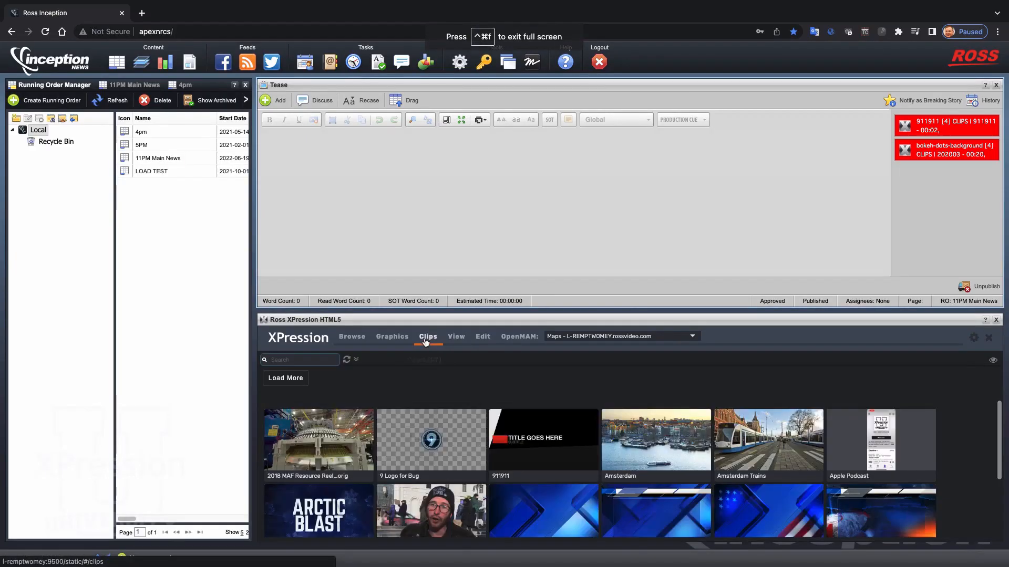
{"action": "left_click", "coordinate": [331, 360]}
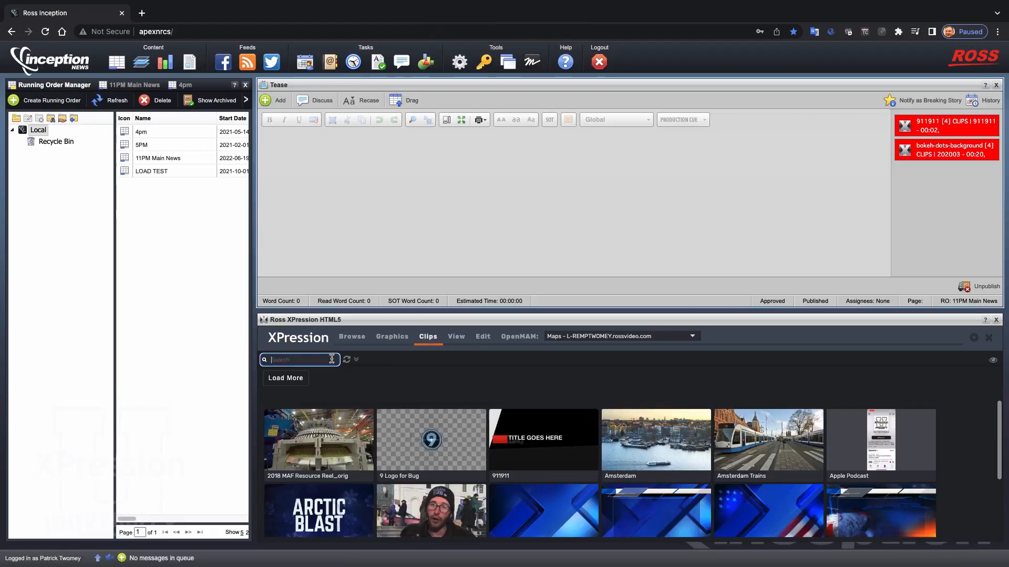
{"action": "type", "text": "BOK"}
{"action": "double_click", "coordinate": [312, 427]}
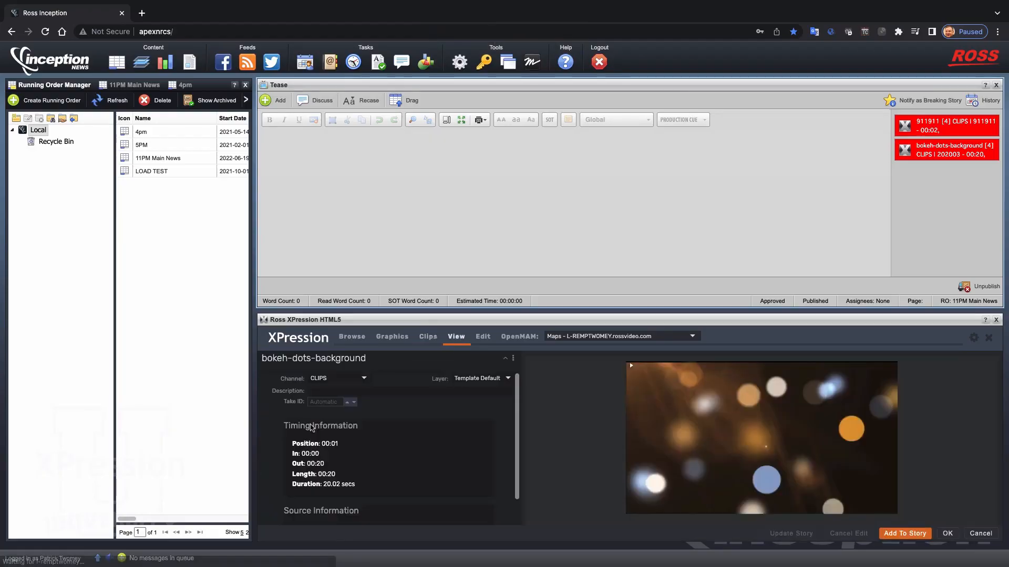
{"action": "left_click", "coordinate": [713, 455]}
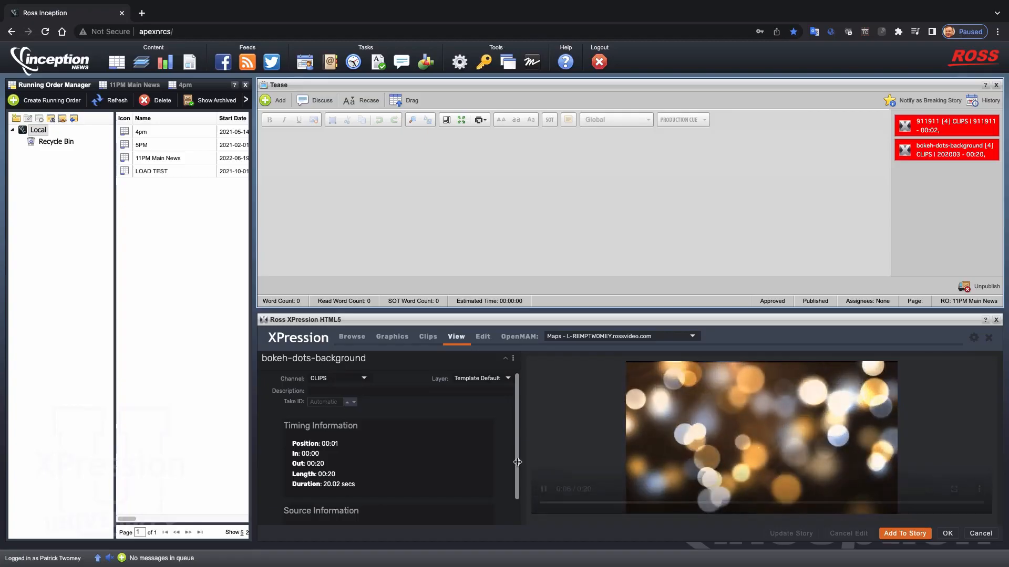
{"action": "left_click_drag", "start_coordinate": [516, 465], "coordinate": [523, 412]}
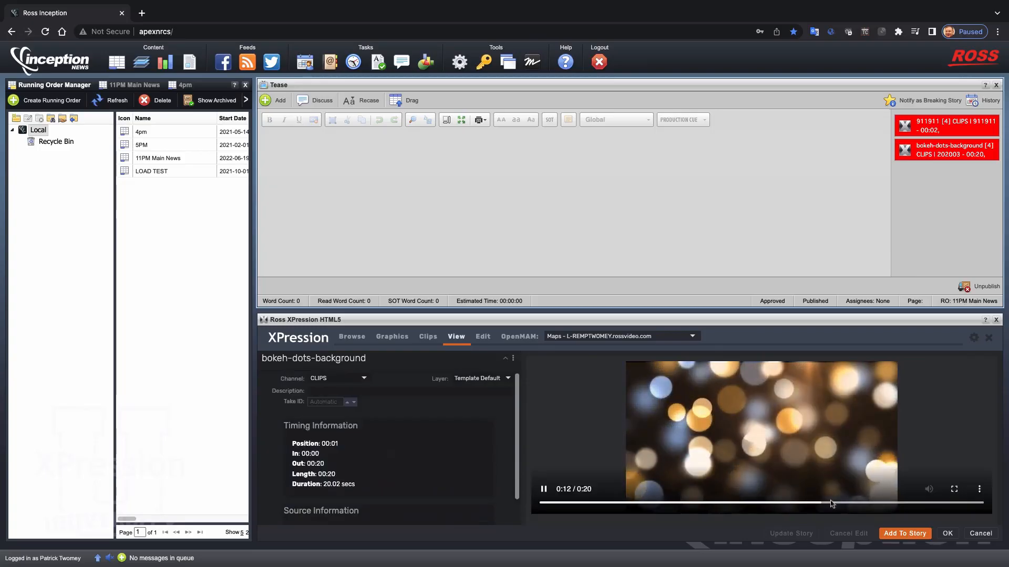
- Add the bokeh-dots-background clip to the Tease story, and save and publish the story
{"action": "left_click", "coordinate": [905, 534]}
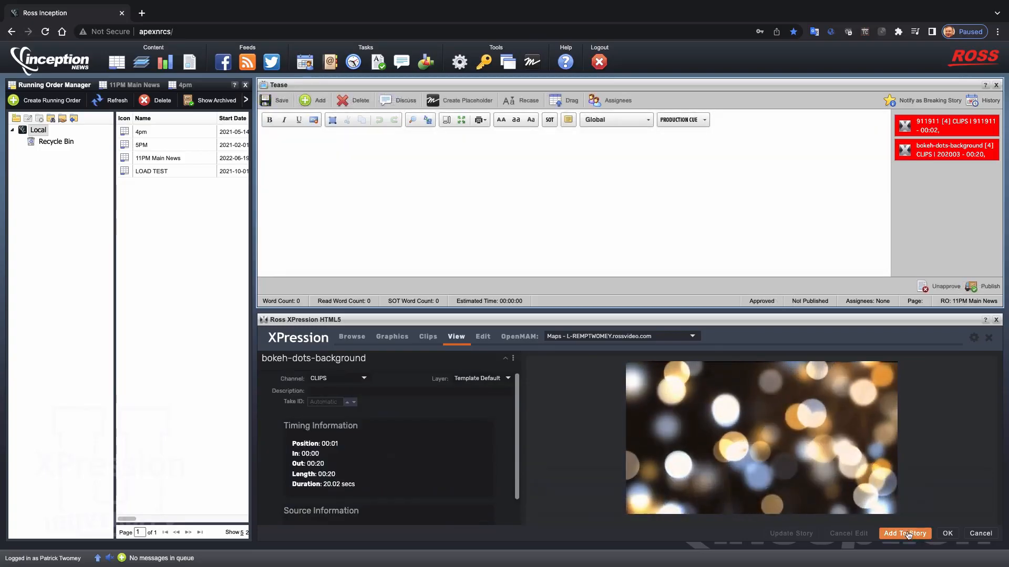
{"action": "left_click", "coordinate": [907, 534]}
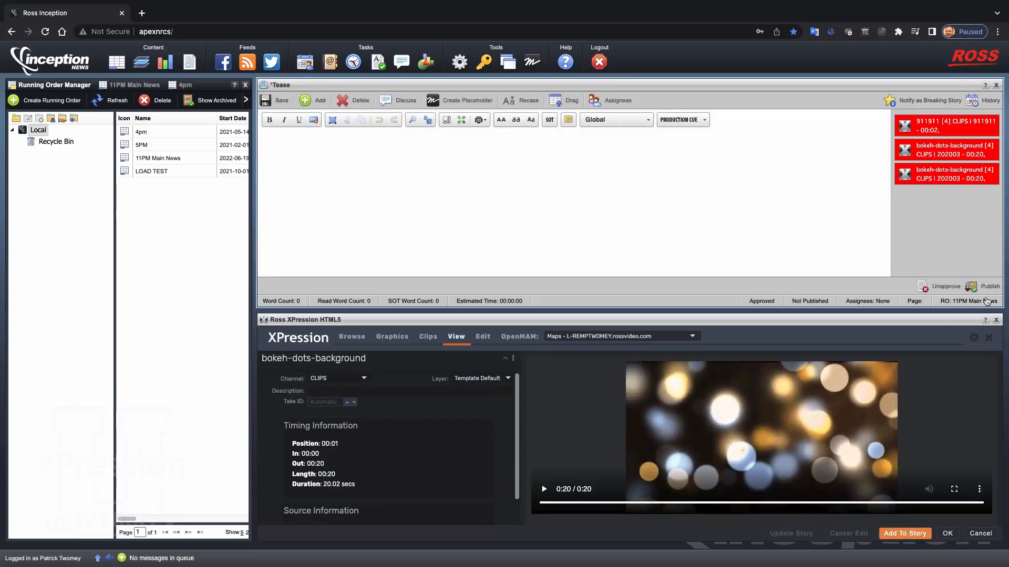
{"action": "left_click", "coordinate": [270, 102]}
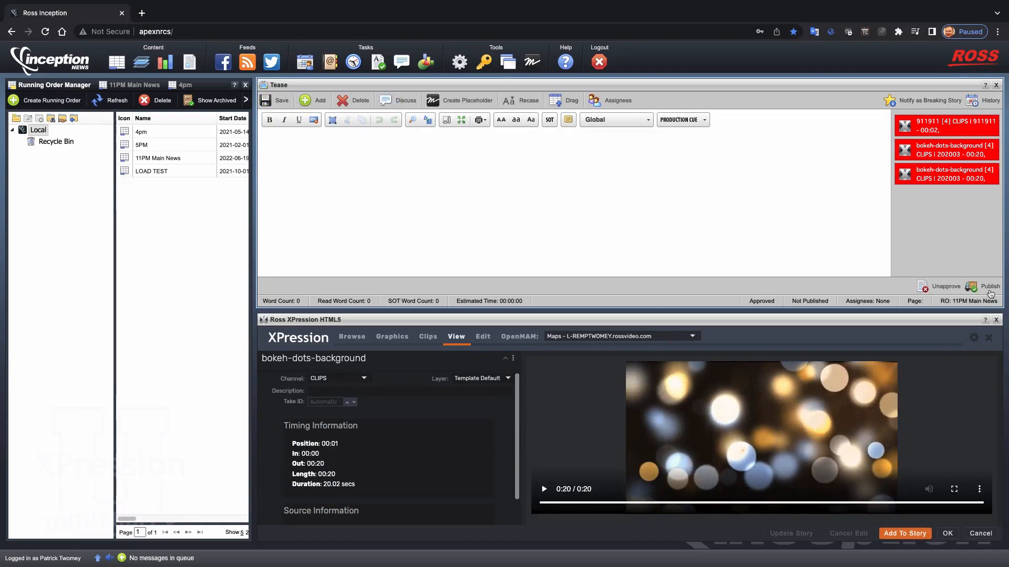
- Show the Tease story's rundown items at the smallest grid thumbnail size and open the last bokeh-dots-background clip
{"action": "left_click", "coordinate": [345, 332]}
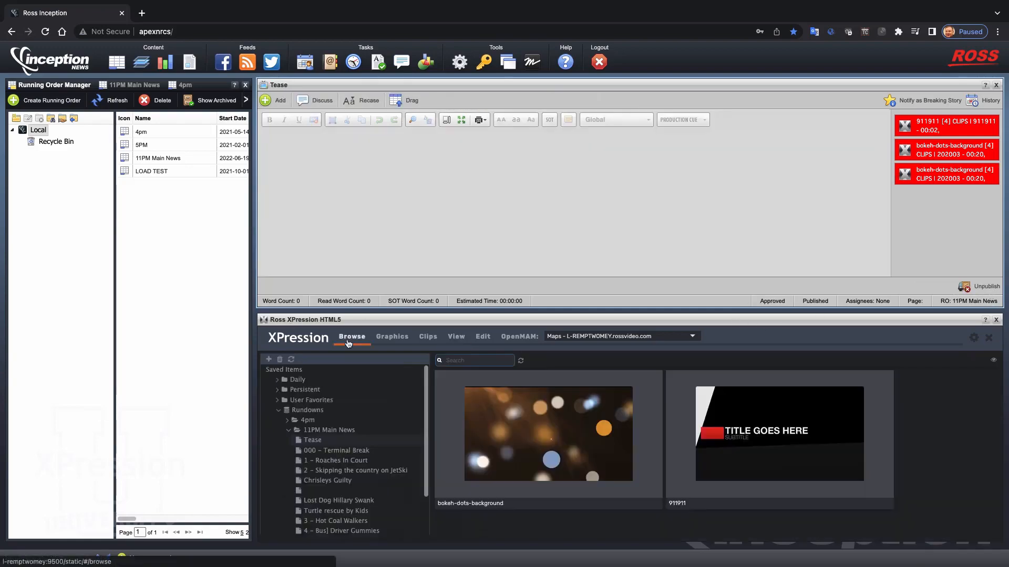
{"action": "left_click", "coordinate": [311, 440]}
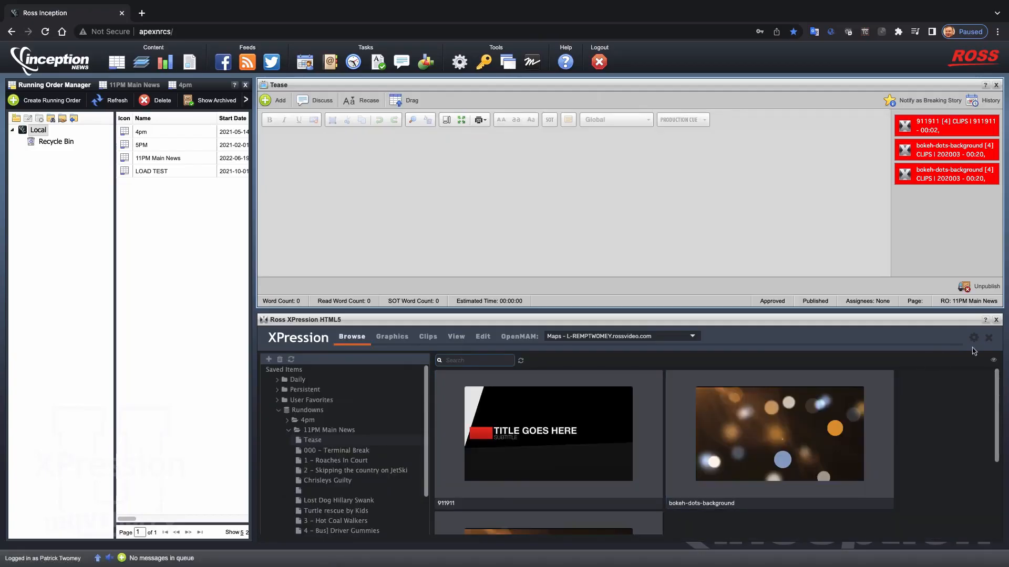
{"action": "left_click", "coordinate": [993, 361]}
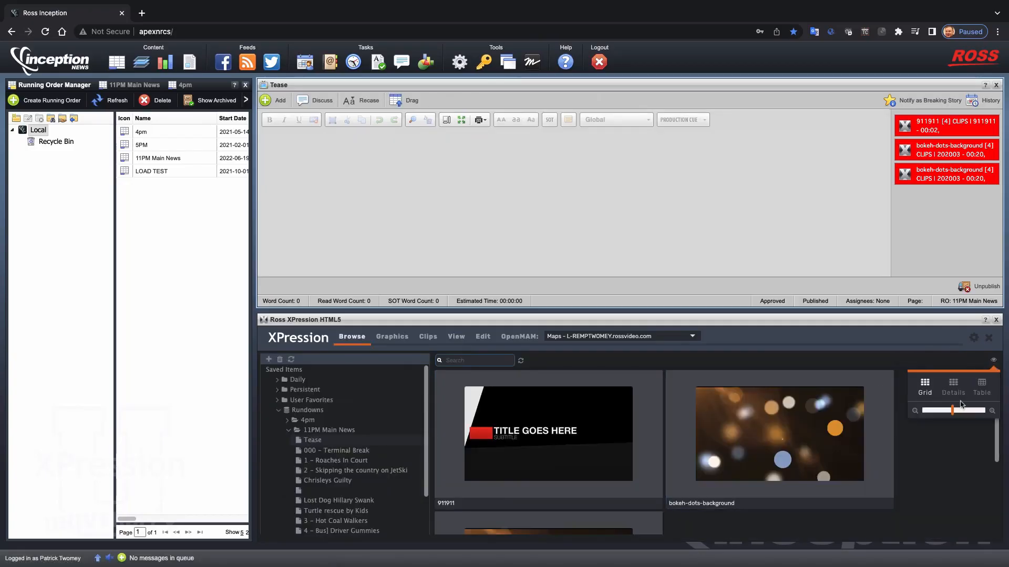
{"action": "left_click_drag", "start_coordinate": [955, 412], "coordinate": [914, 416]}
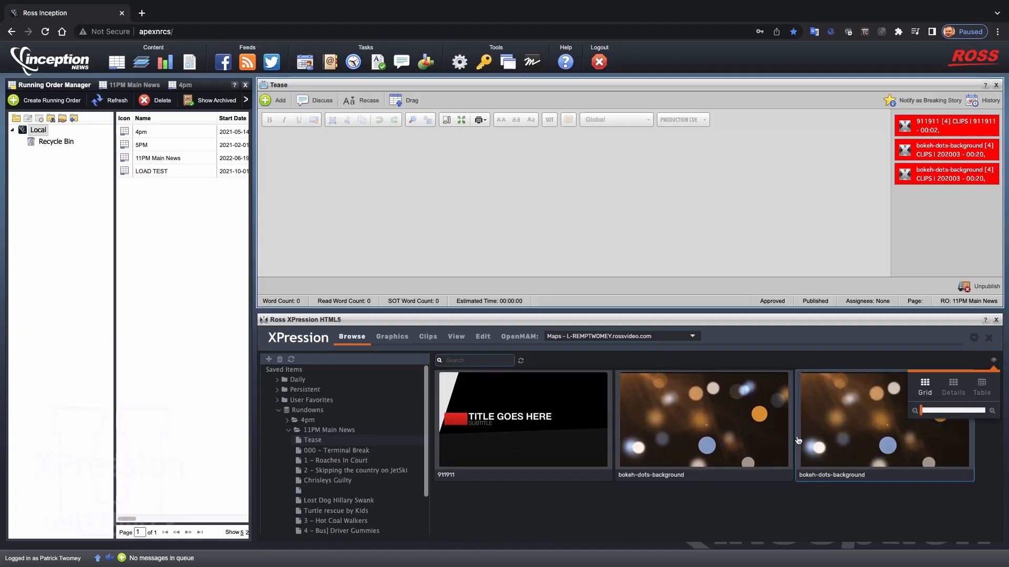
{"action": "double_click", "coordinate": [837, 435]}
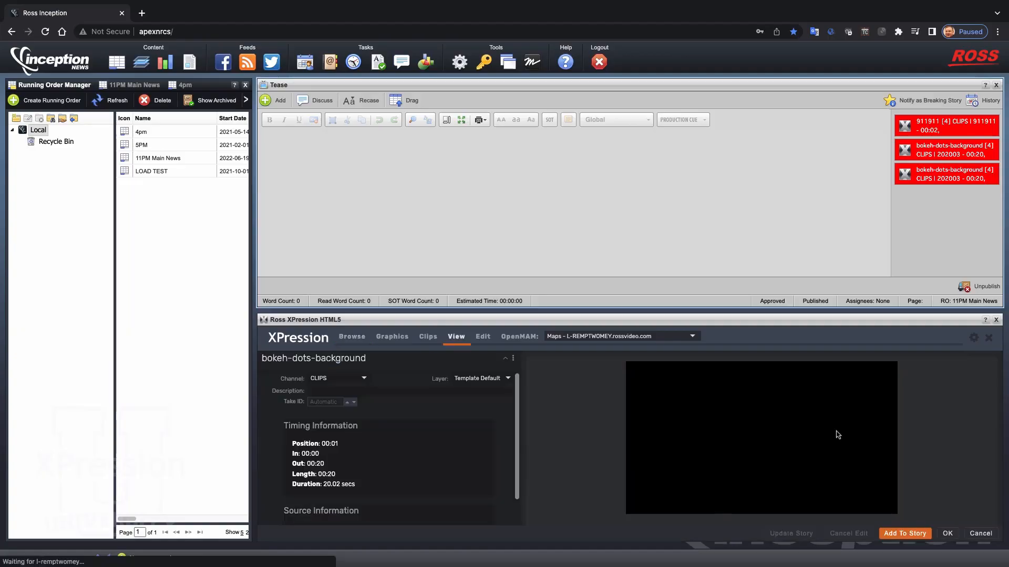